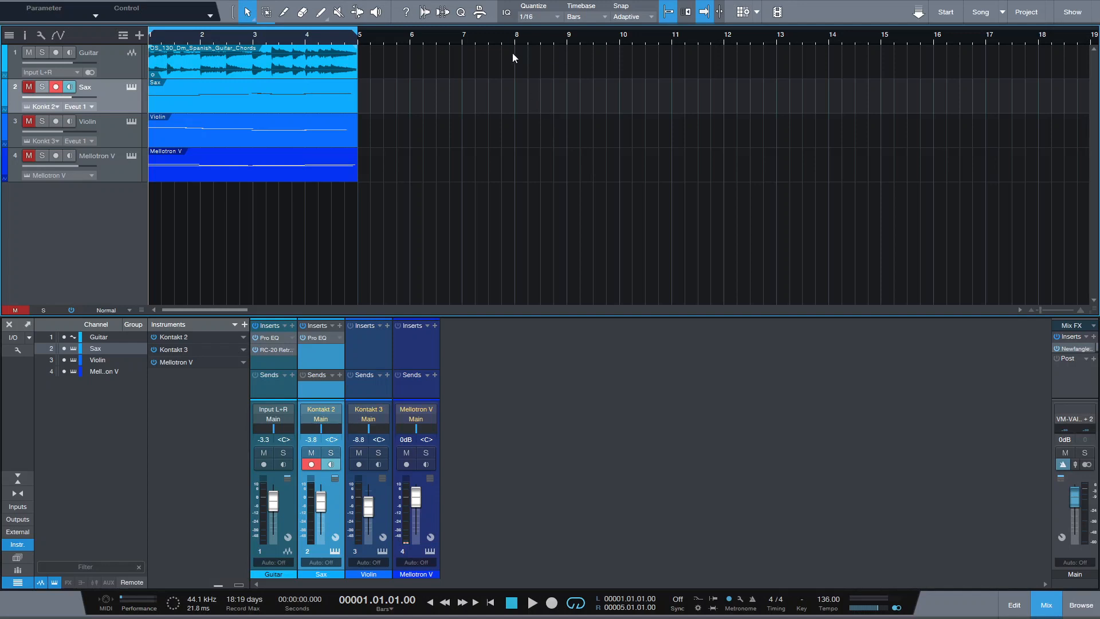
Step: Select the Guitar track and play the song briefly, then stop playback
click(283, 50)
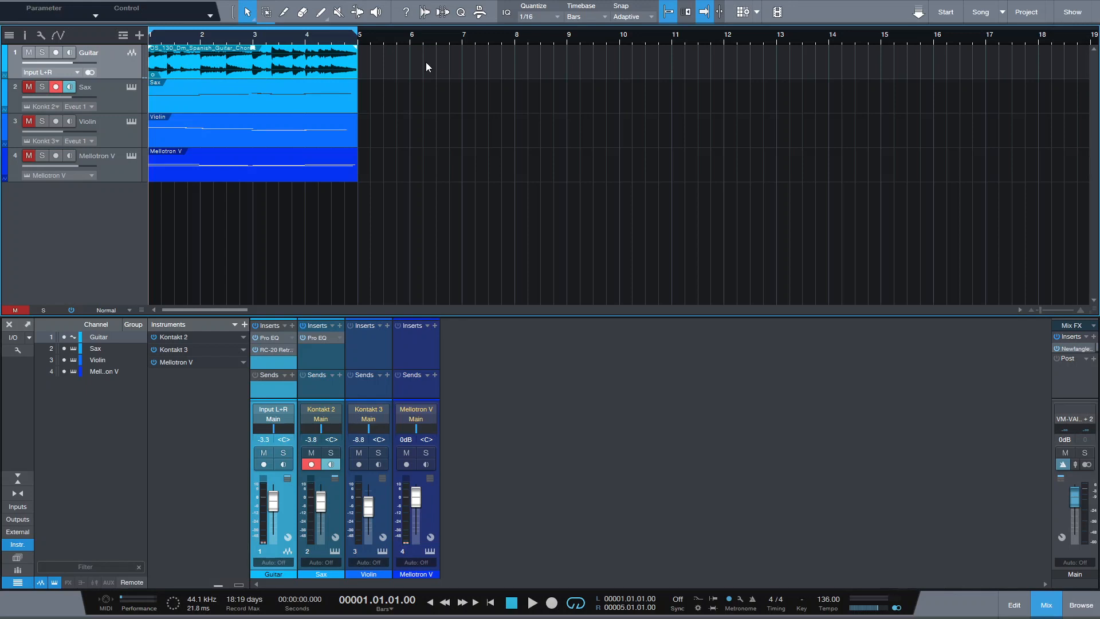
key(space)
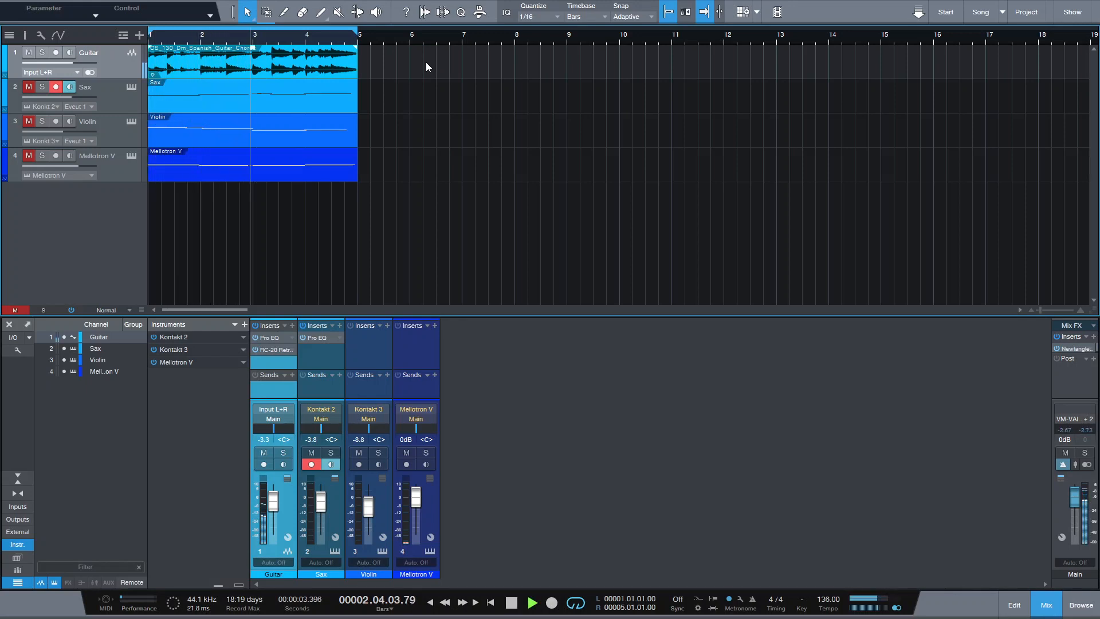
key(space)
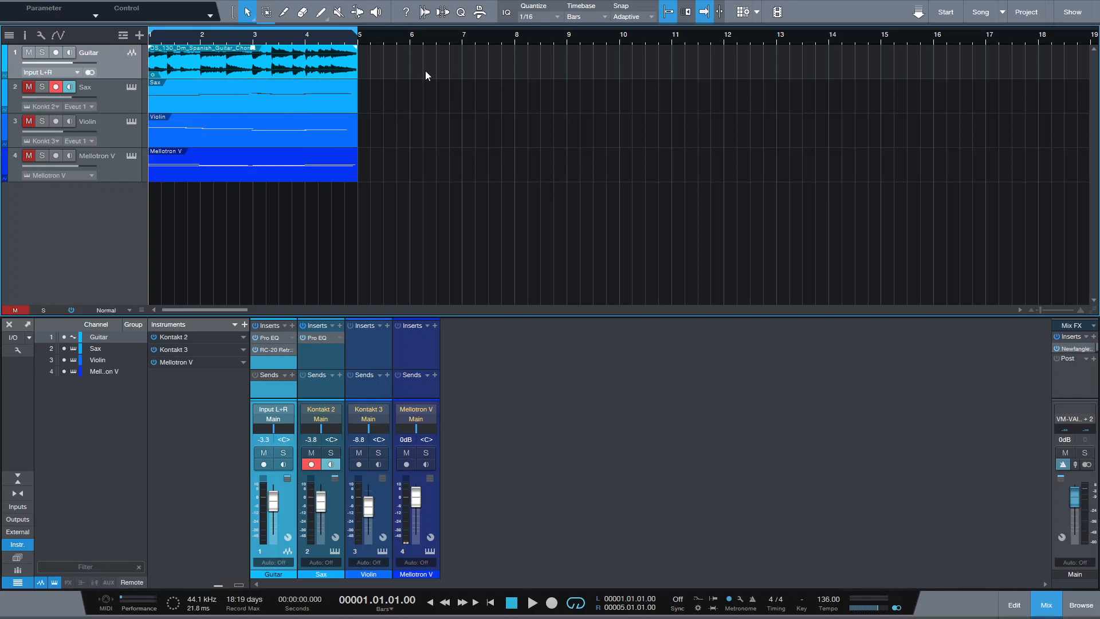
Step: Audition the Sax track against the guitar by temporarily unmuting it during playback, then mute it again
click(27, 87)
key(space)
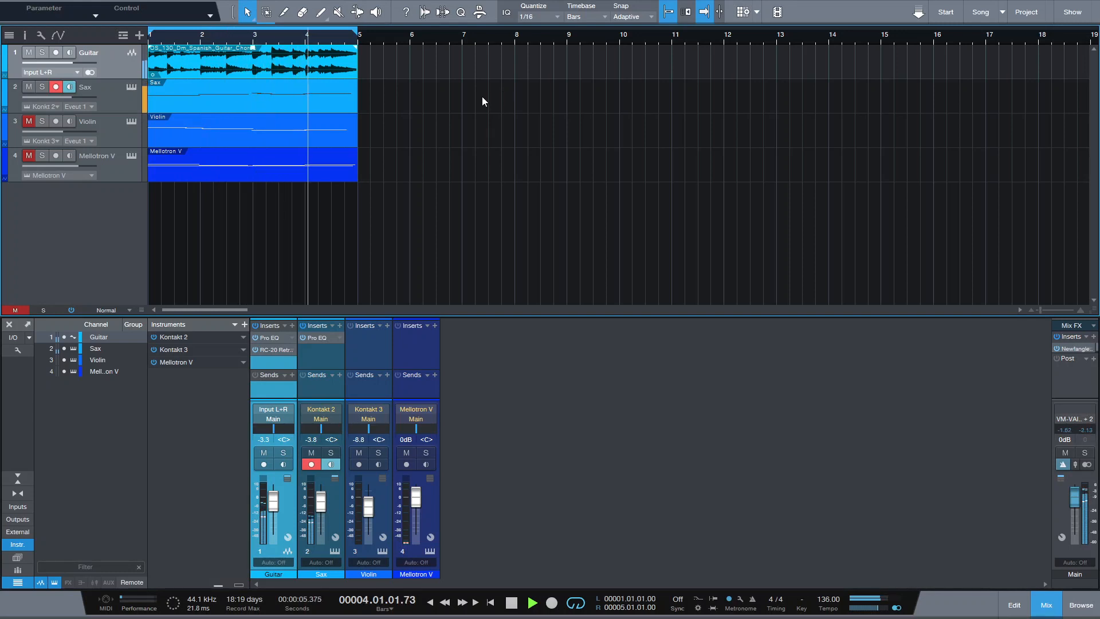
key(space)
click(28, 86)
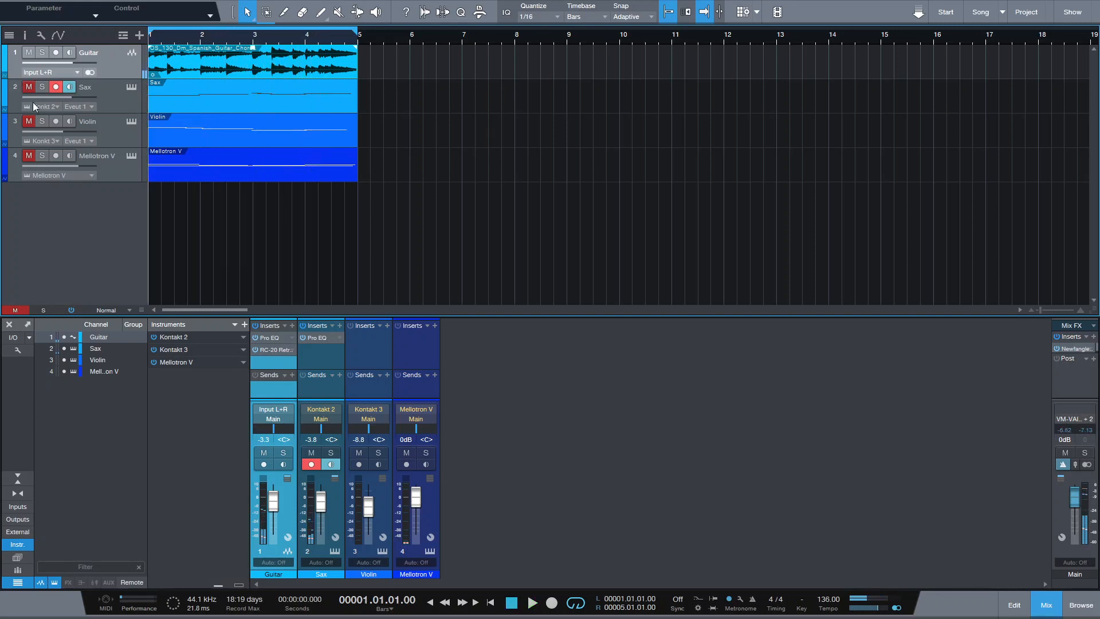
Step: Audition the Violin track against the guitar by temporarily unmuting it during playback, then mute it again
click(23, 127)
click(28, 122)
key(space)
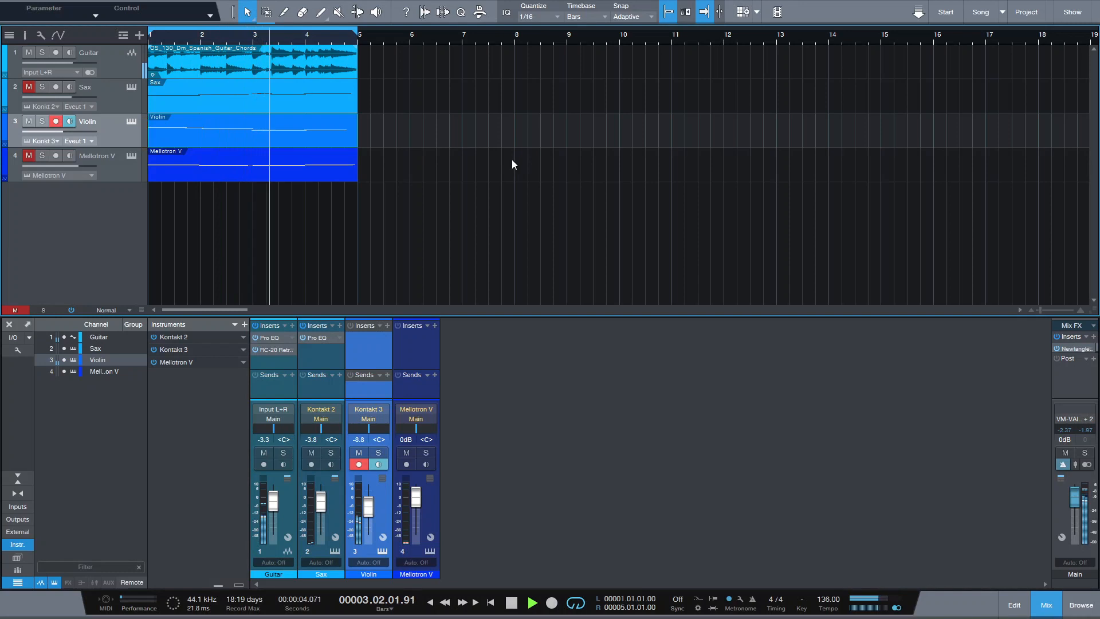
key(space)
click(28, 122)
Step: Open the Pro EQ insert on the Guitar channel and play the song to watch its spectrum
key(space)
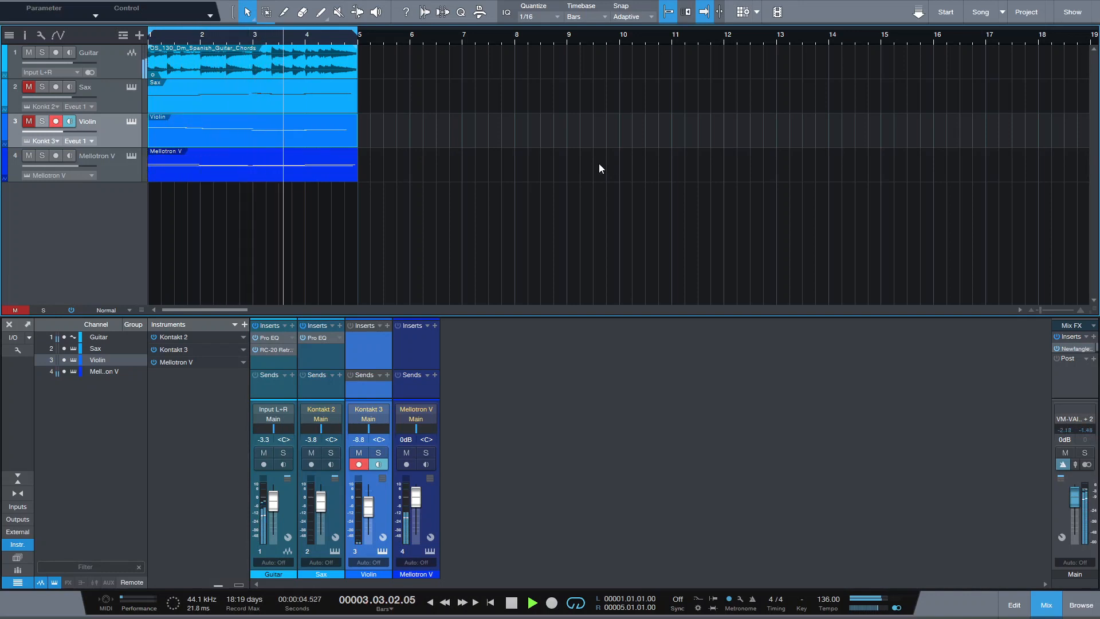
key(space)
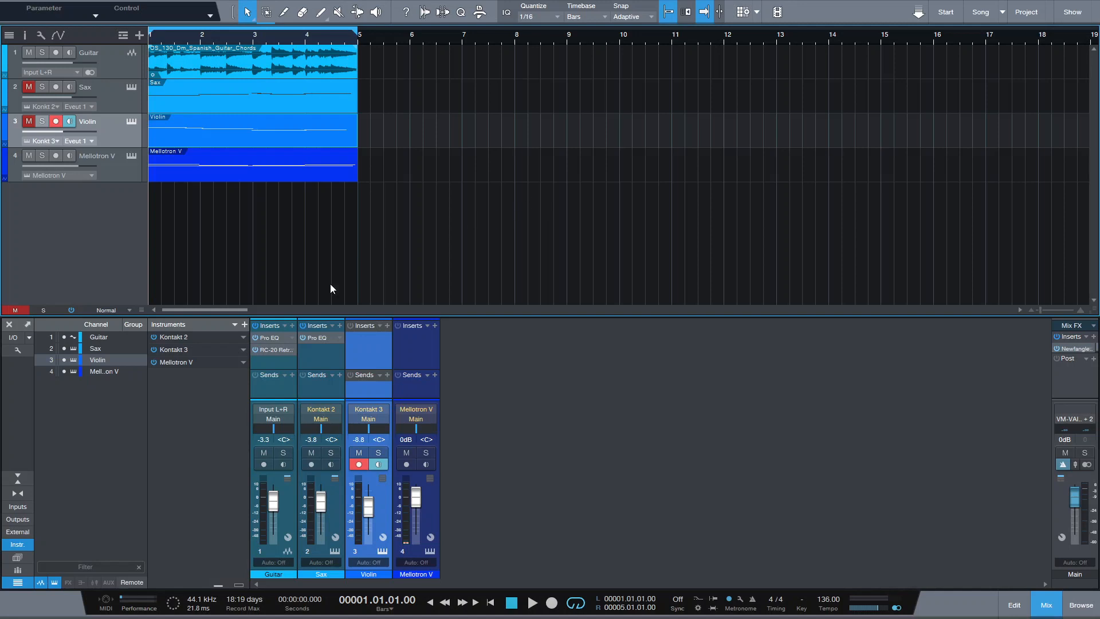
click(273, 340)
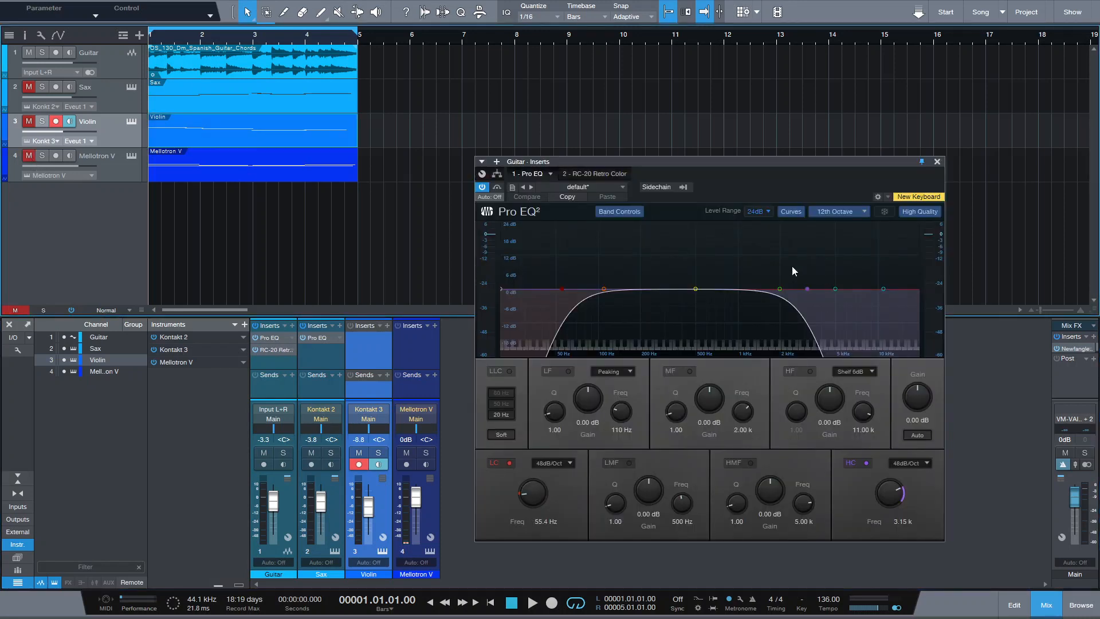
key(space)
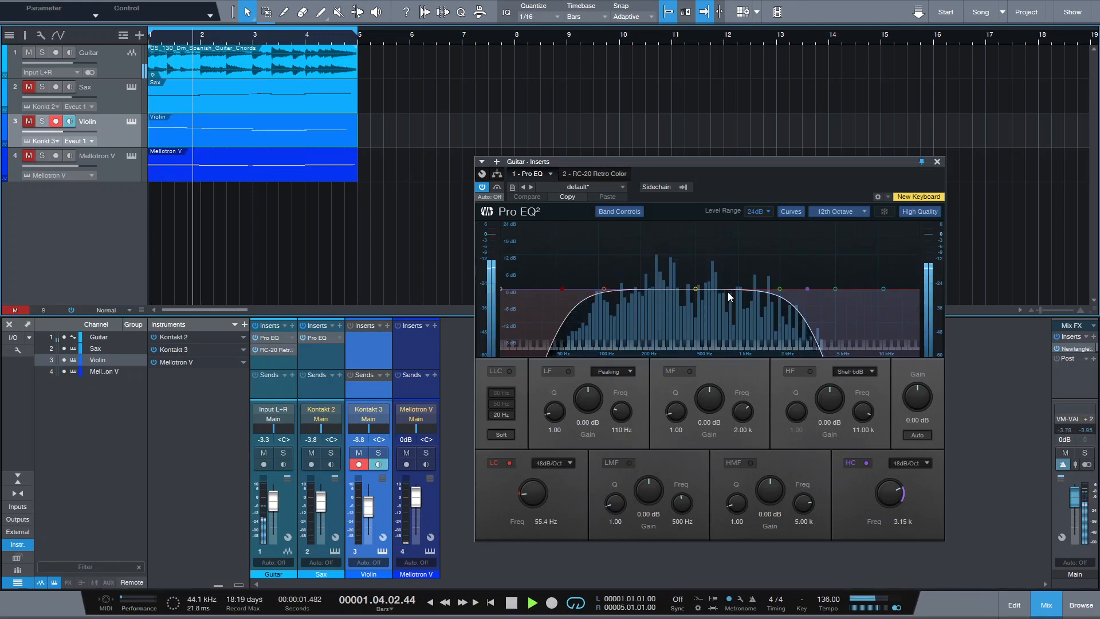
Step: Unmute the Sax track and open its Pro EQ insert alongside the Guitar's during playback, then stop
click(29, 87)
click(314, 338)
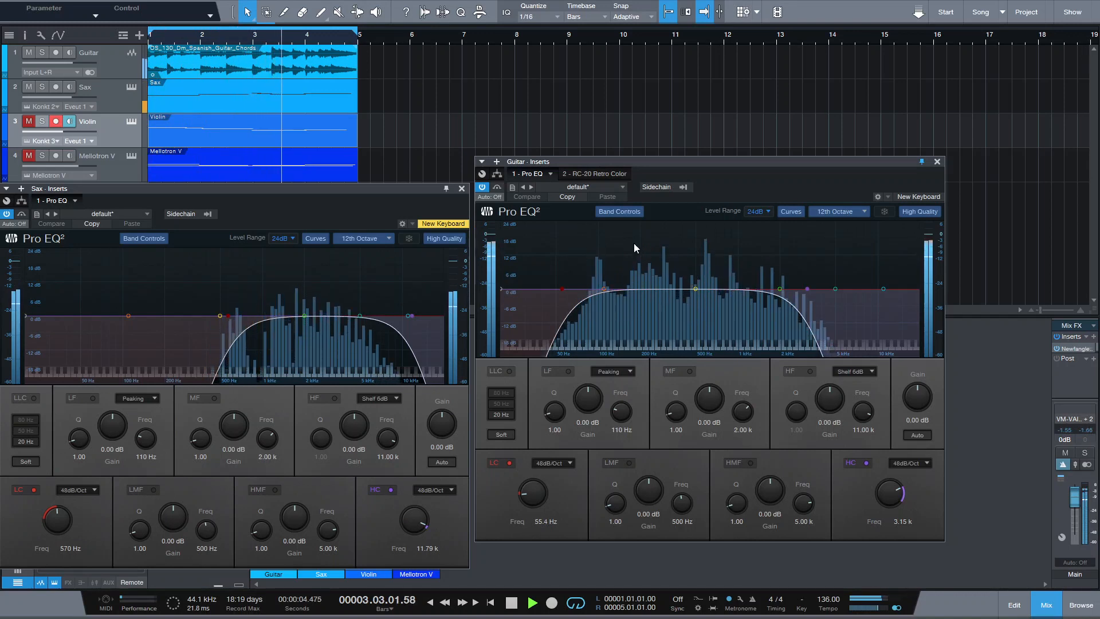
key(space)
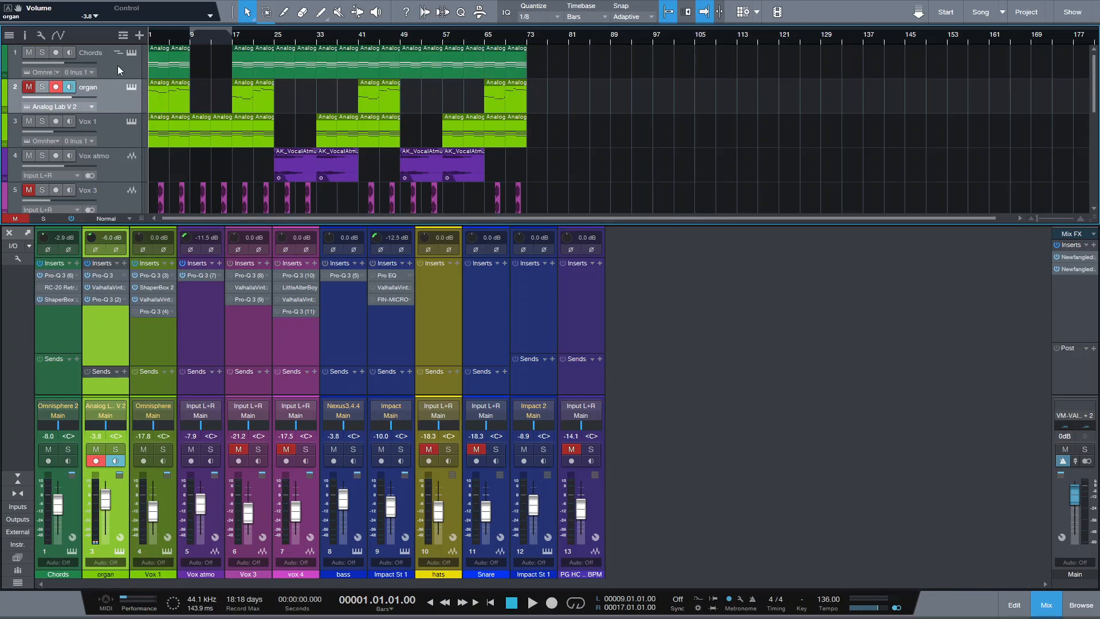
Step: Play and stop the organ song project a couple of times to listen to the mix
key(space)
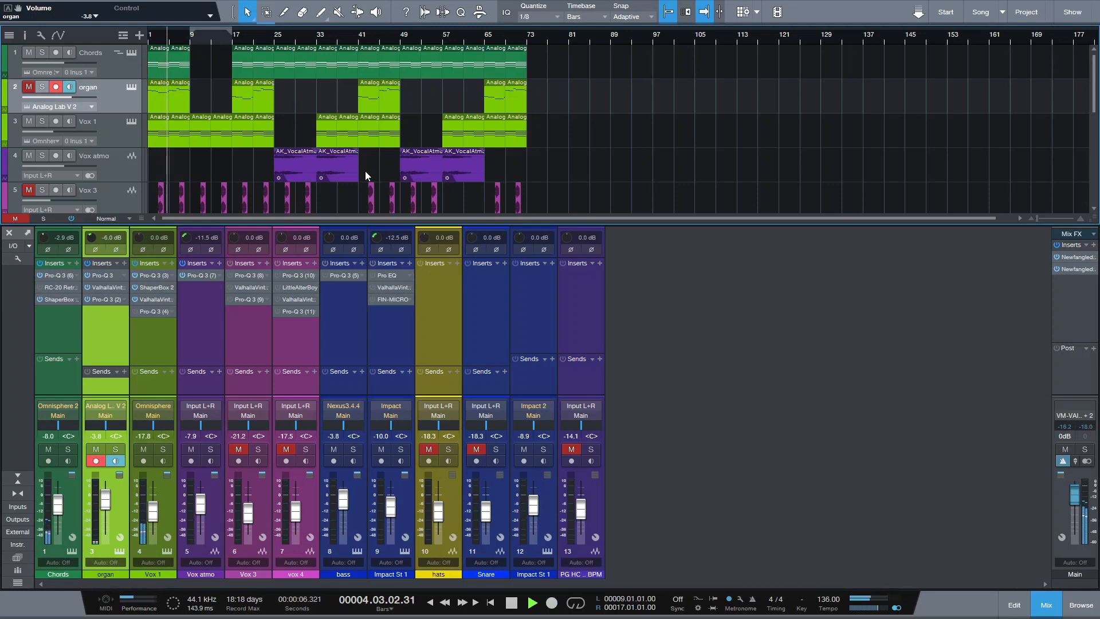
key(space)
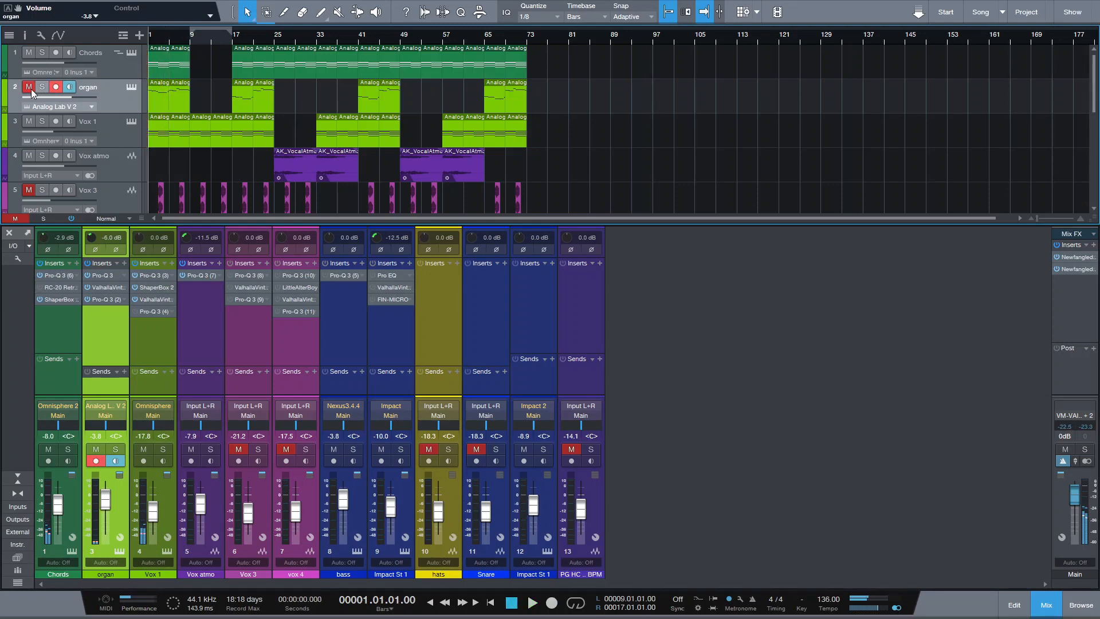
key(space)
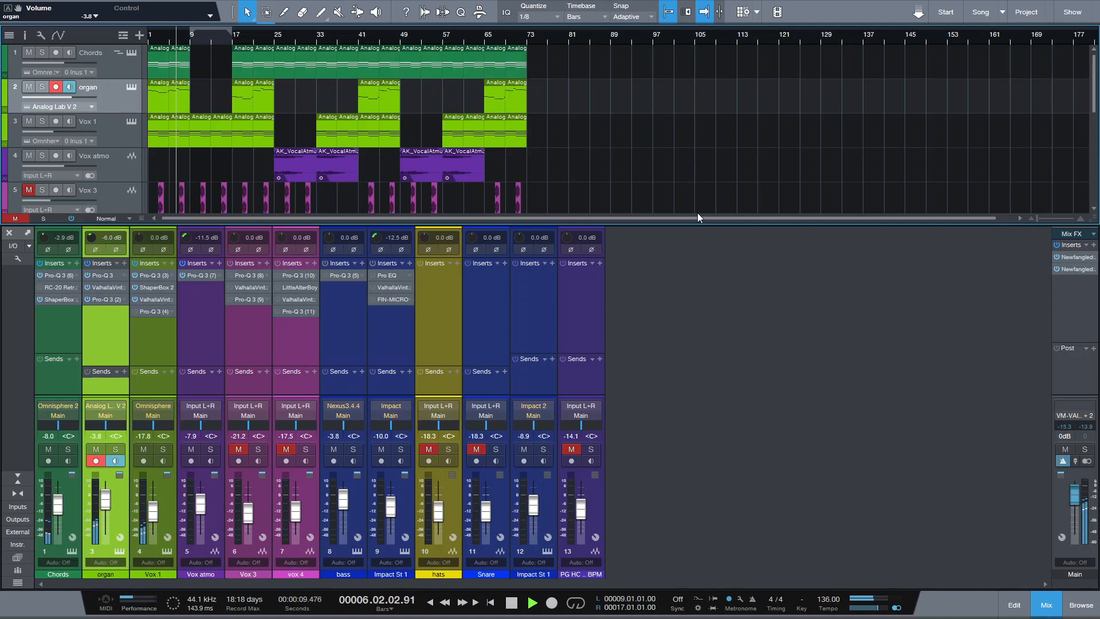
key(space)
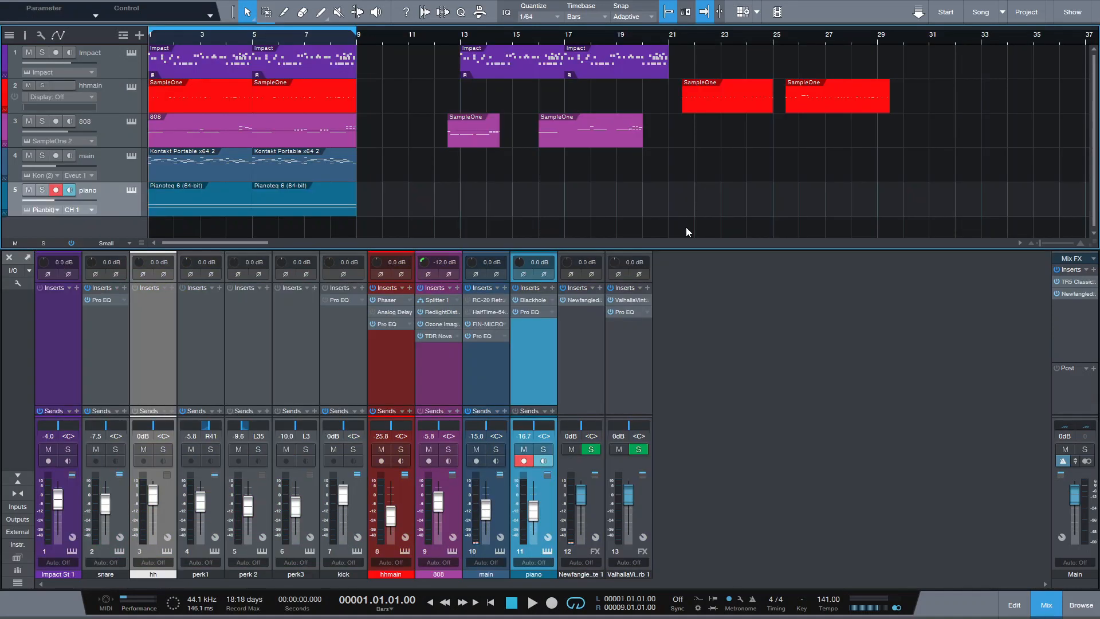
Step: Play the beat project briefly, then mute the Impact track
key(space)
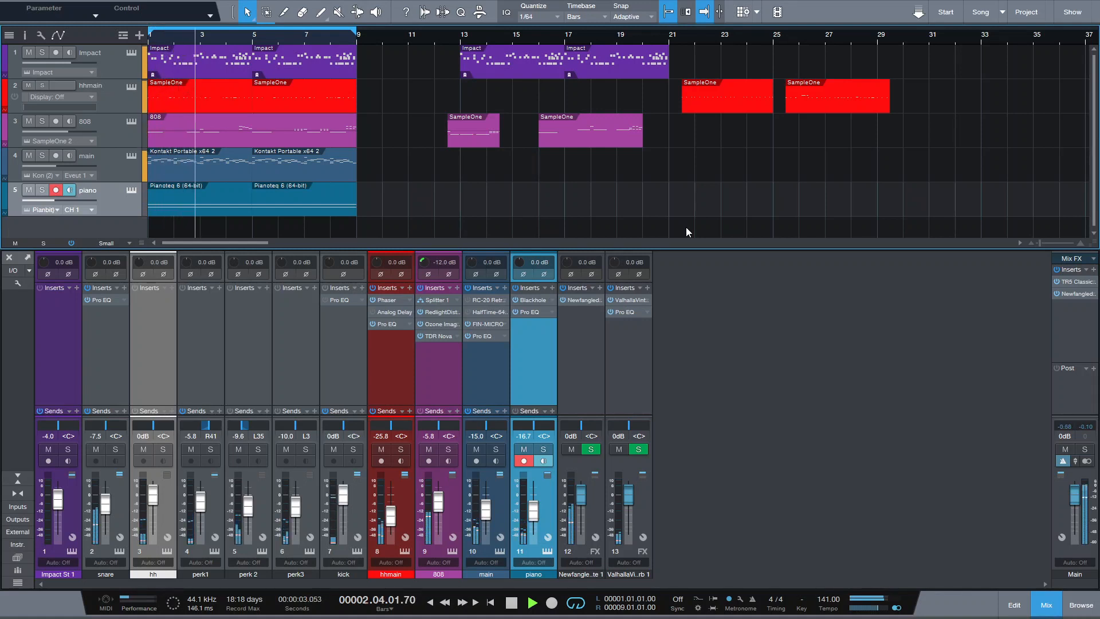
key(space)
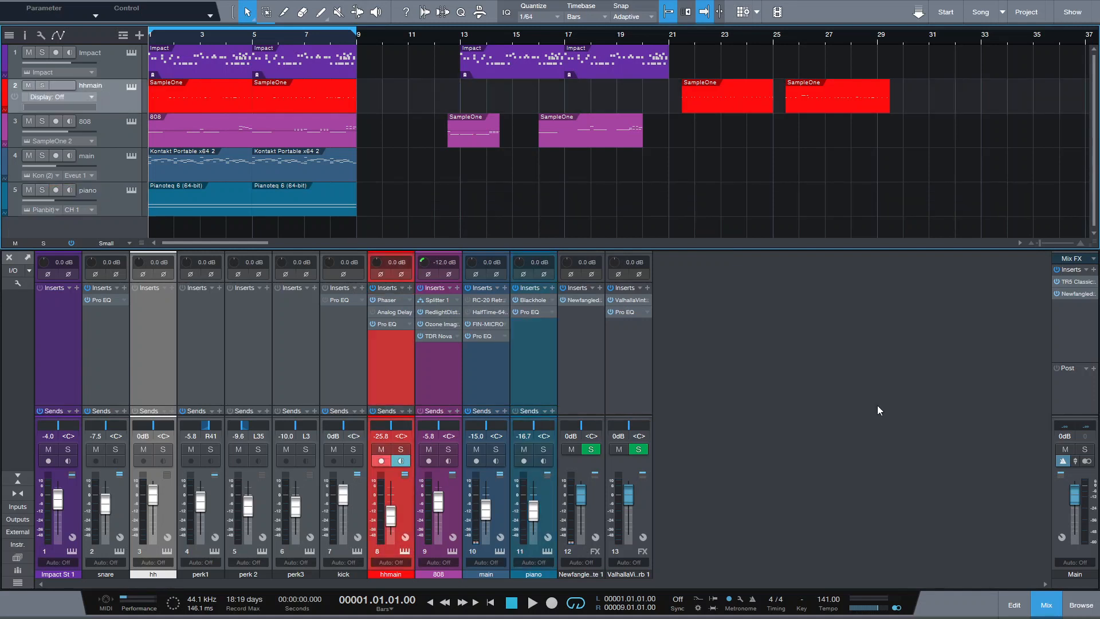
click(29, 54)
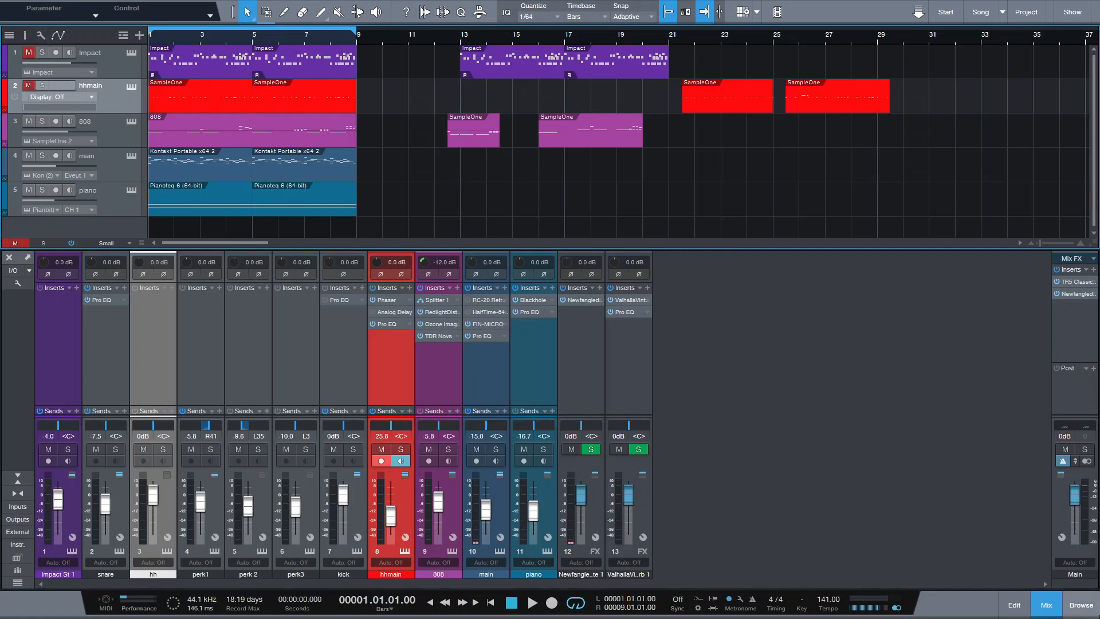
Step: Open the Files browser, select [hat] - bandit.wav in hats_countersnares, and start song playback
click(1080, 605)
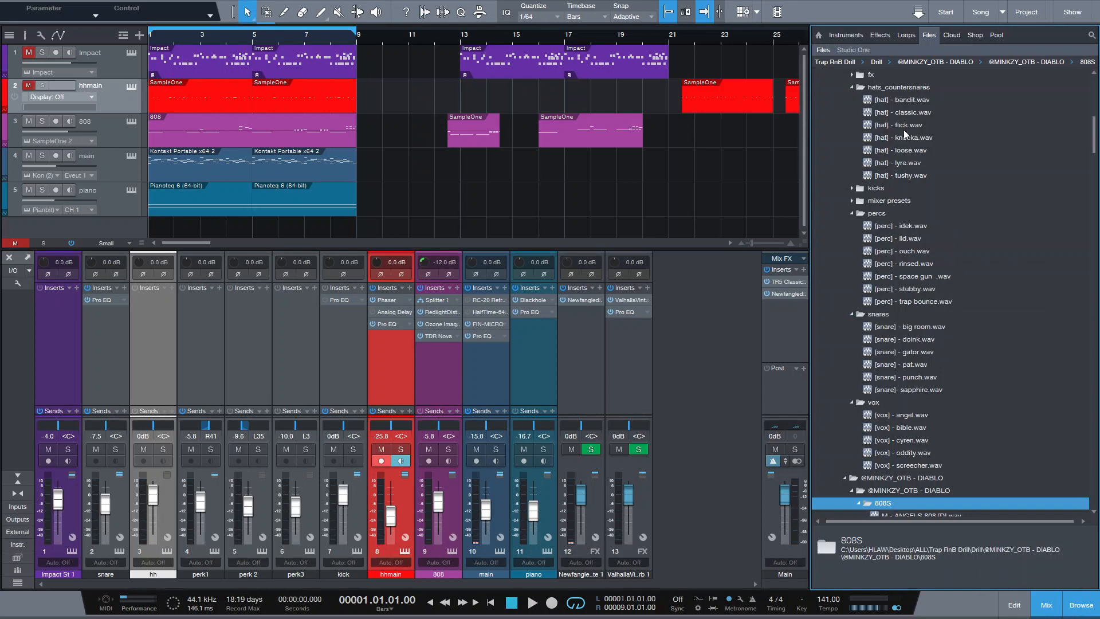
click(907, 101)
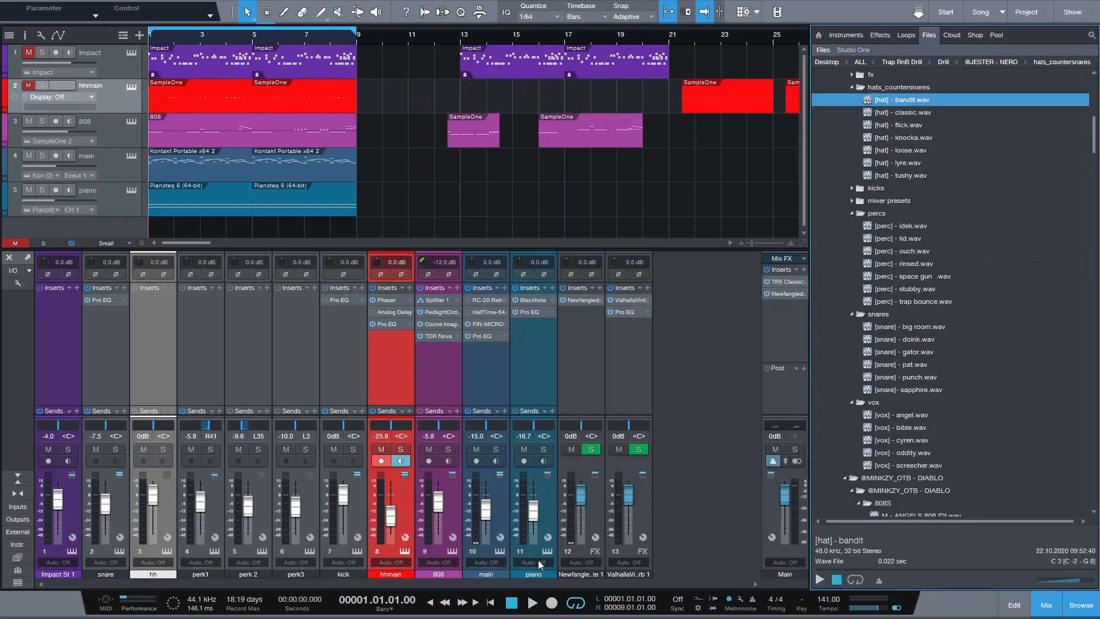
click(533, 606)
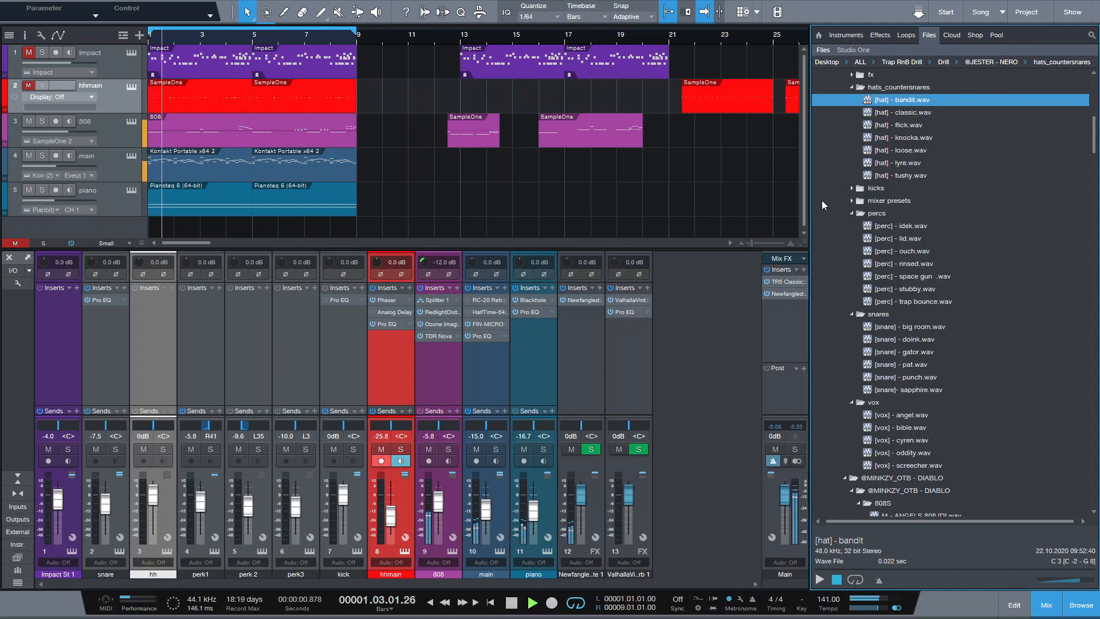
Step: Preview the hi-hat samples in hats_countersnares during playback, ending on [hat] - classic.wav, then stop the song
click(897, 113)
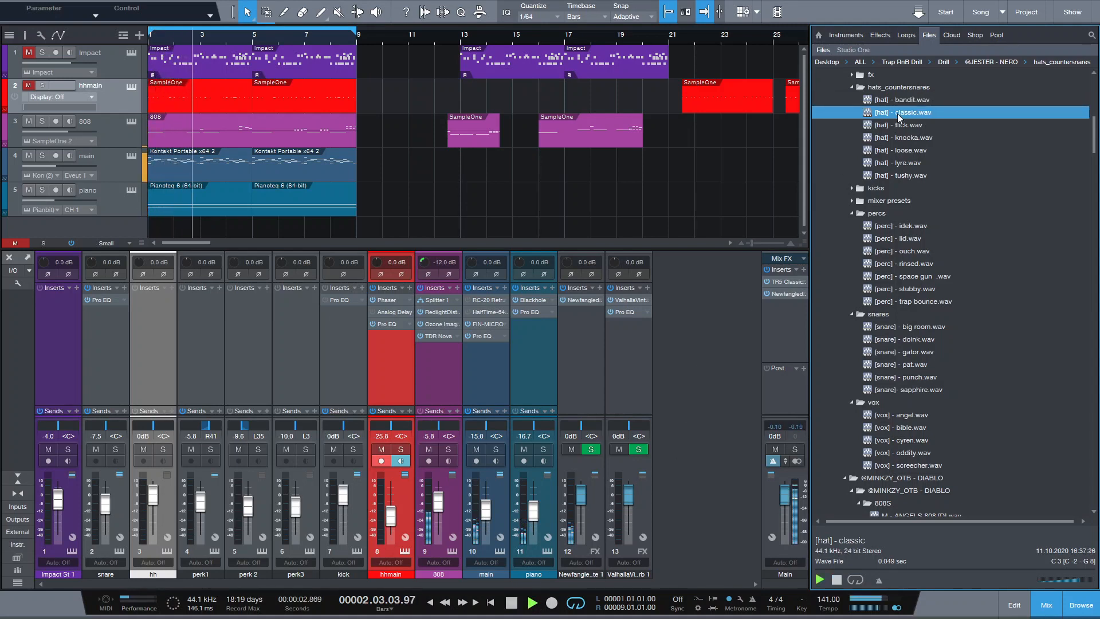
key(Down)
key(Down)
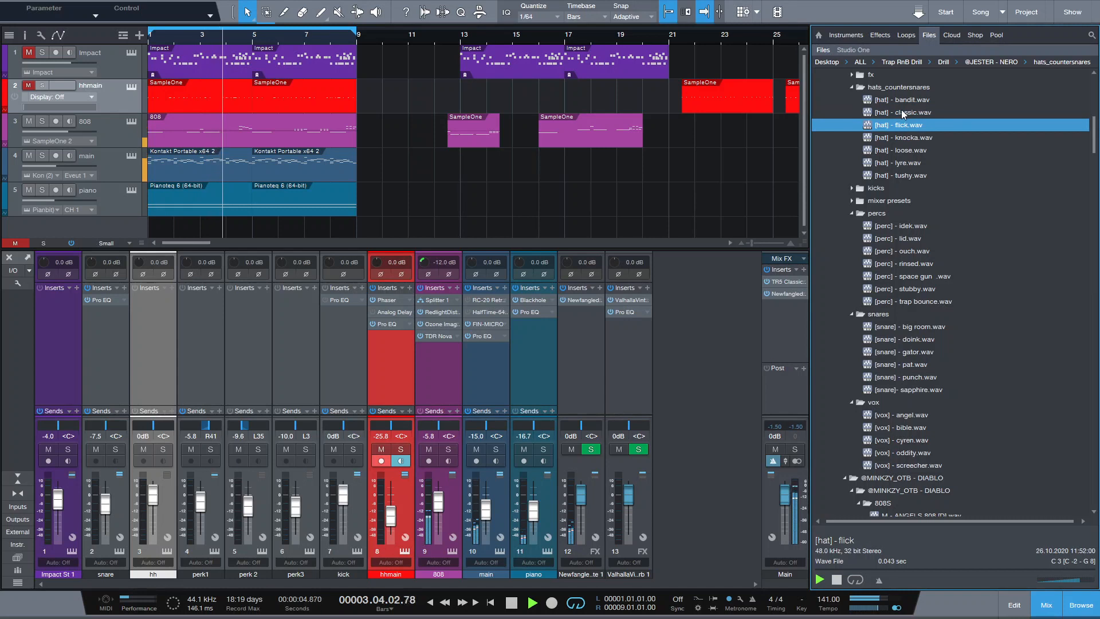
key(Down)
key(Down)
key(Down)
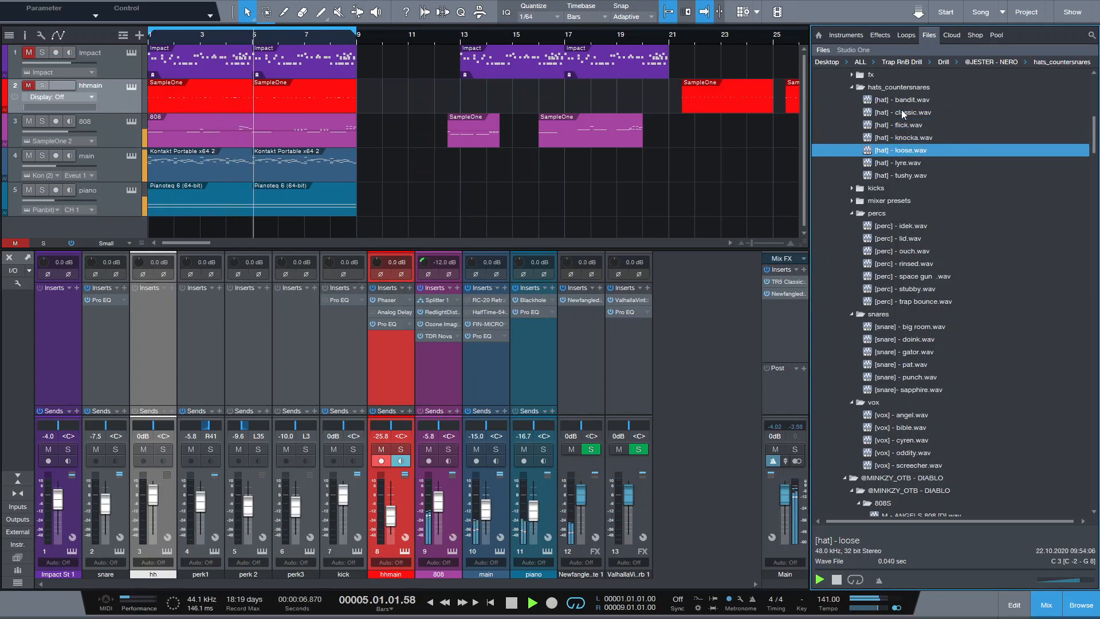
key(Up)
key(Up)
key(Up)
key(Up)
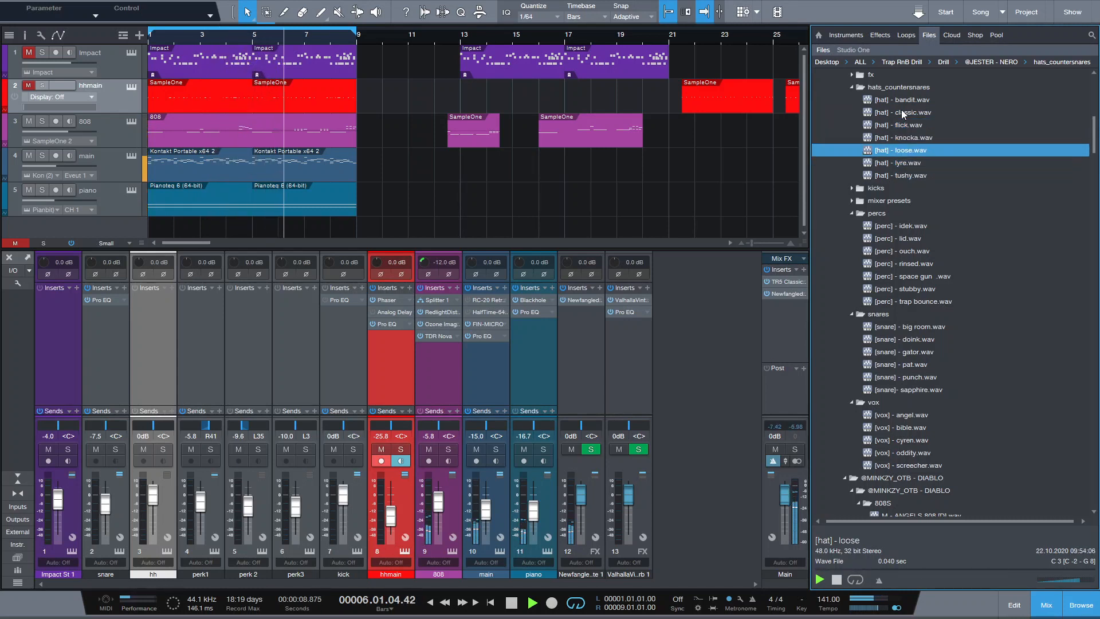
key(Up)
key(space)
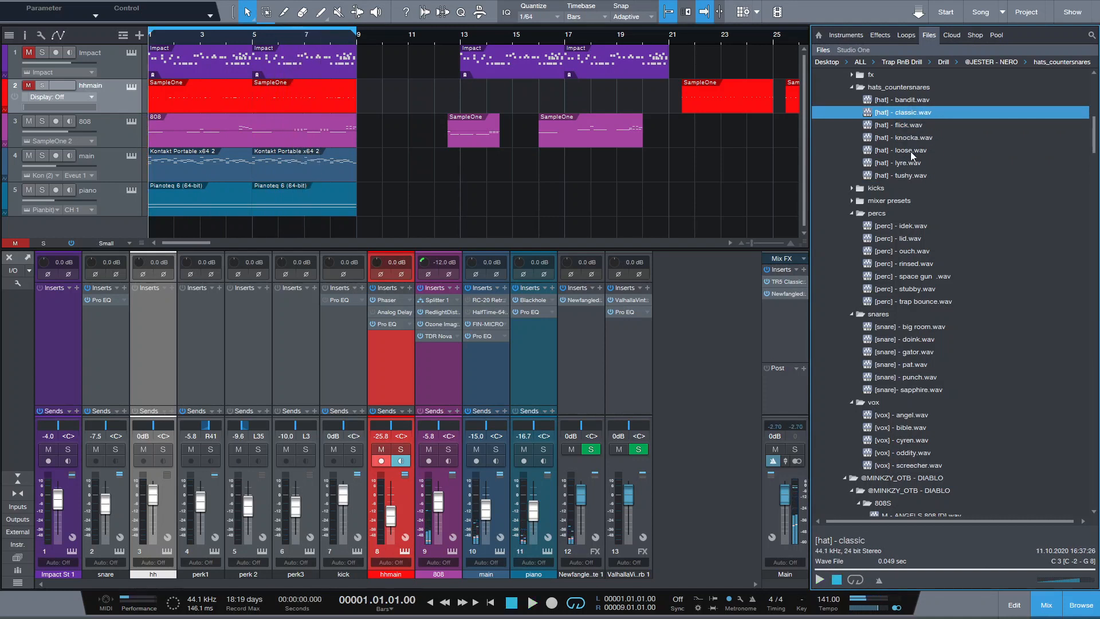